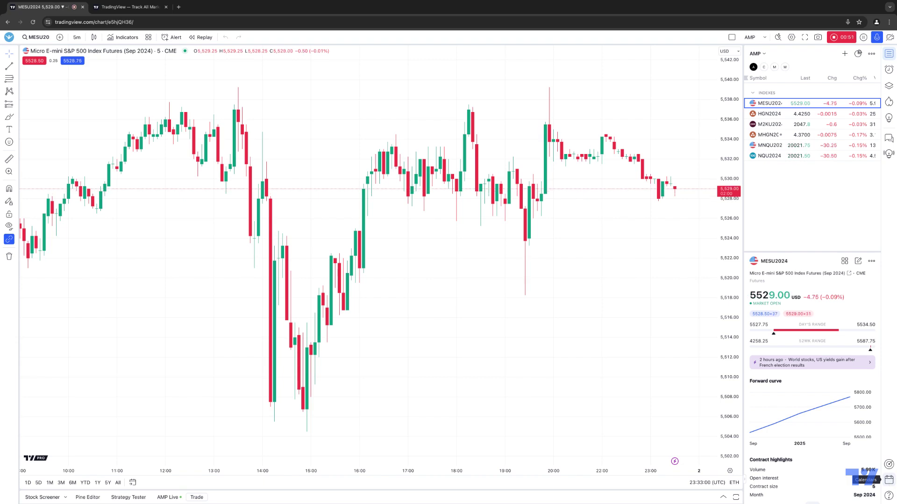
- Show the Calendars panel for the week of Jul 1–7, 2024 with the July 2024 date picker open
{"action": "left_click", "coordinate": [889, 480]}
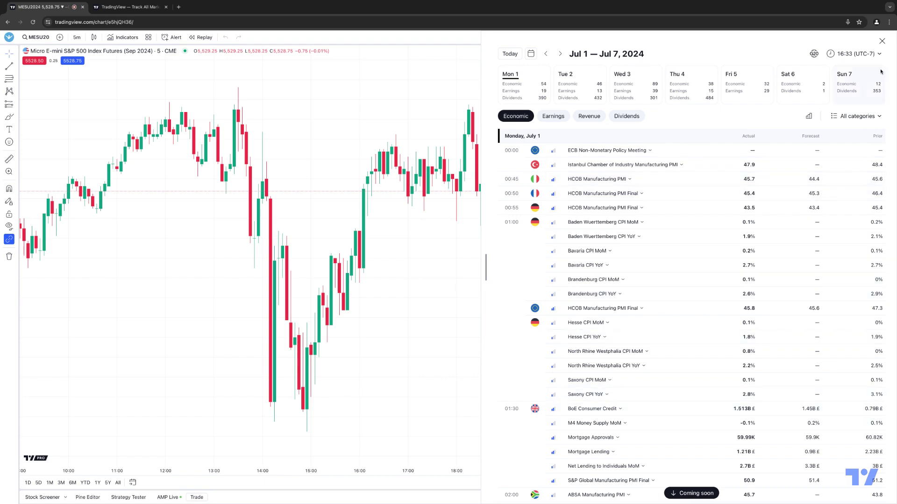
{"action": "left_click", "coordinate": [882, 41]}
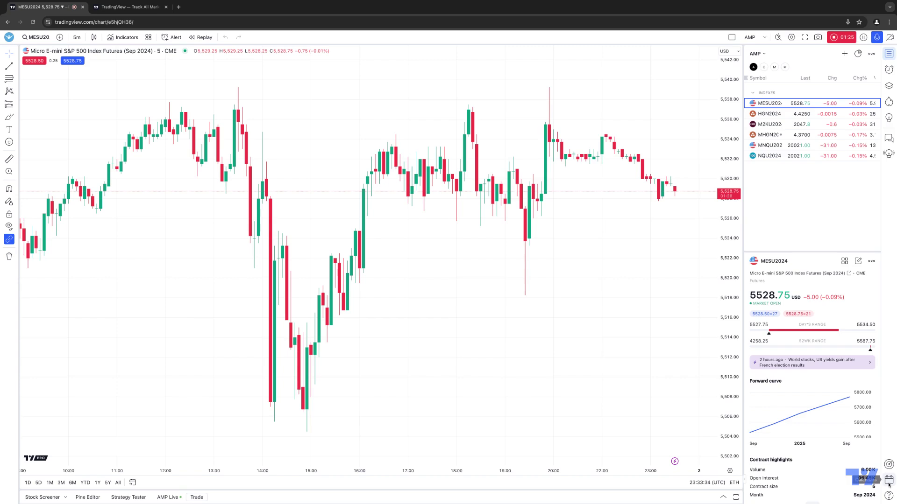
{"action": "left_click", "coordinate": [889, 481]}
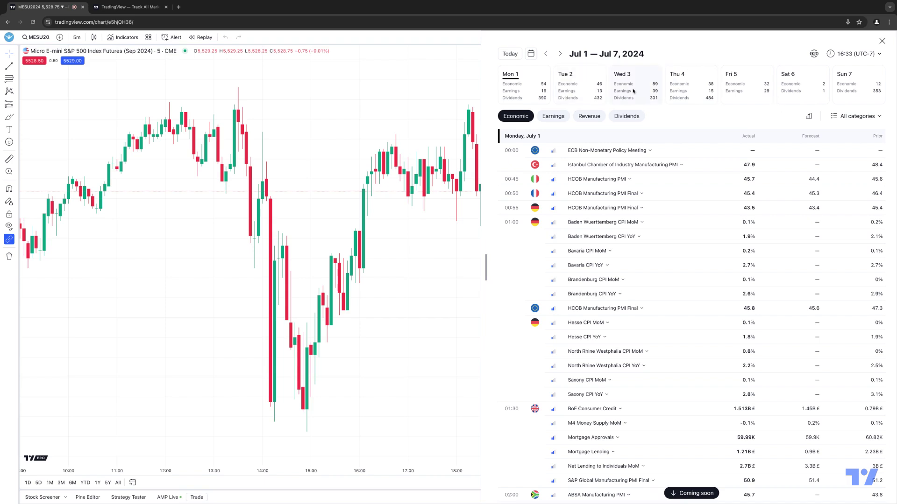
{"action": "left_click", "coordinate": [530, 55]}
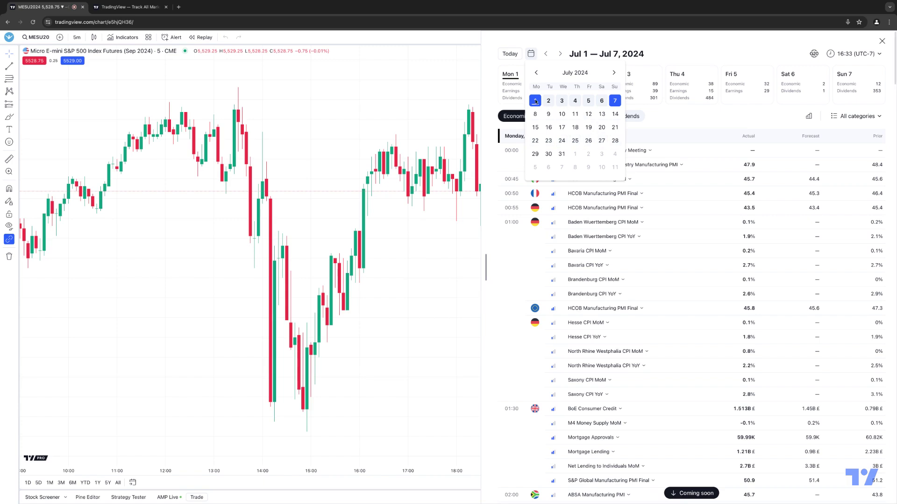
- Preview the Jul 8–14 week, then set the calendar back to the week starting July 1
{"action": "left_click", "coordinate": [574, 114]}
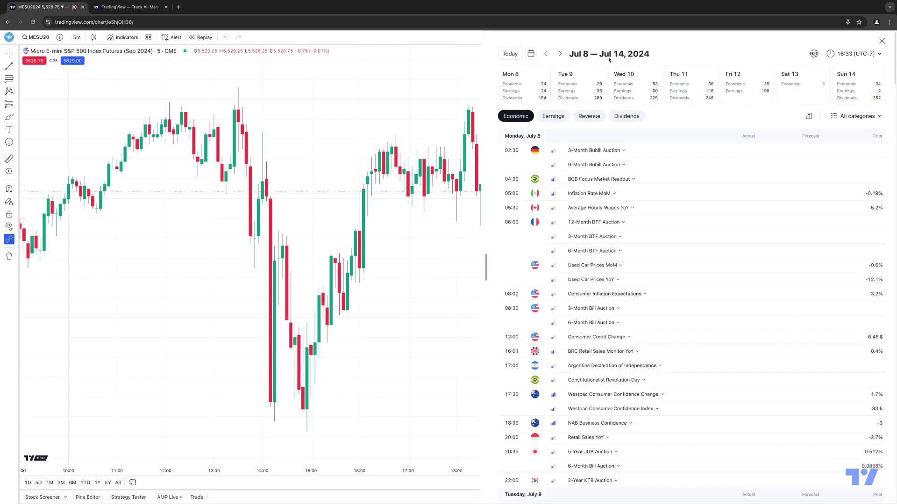
{"action": "left_click", "coordinate": [531, 53]}
{"action": "left_click", "coordinate": [588, 101]}
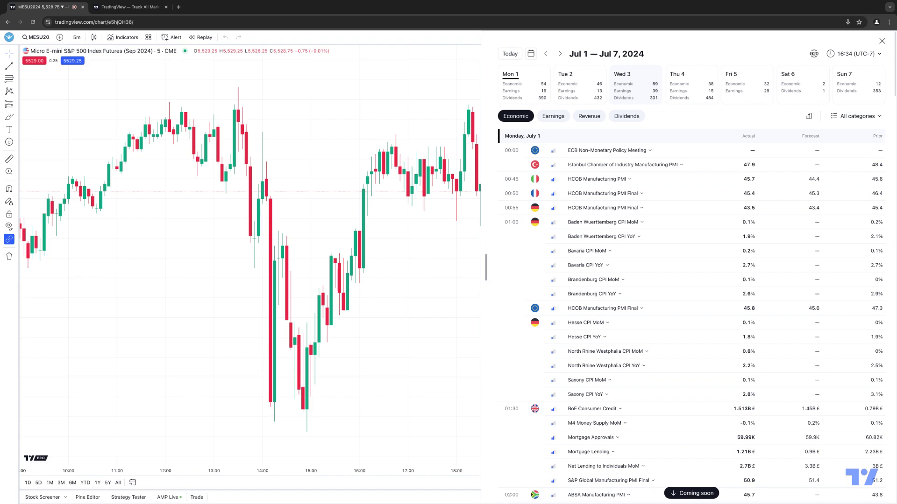
- Jump to Wednesday, July 3 and check Turkey's Balance of Trade Prel details
{"action": "left_click", "coordinate": [633, 84]}
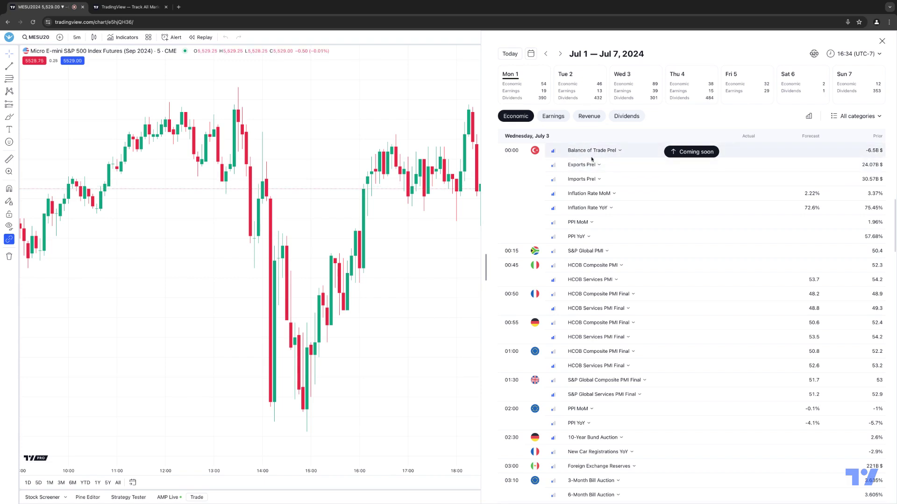
{"action": "left_click", "coordinate": [620, 151]}
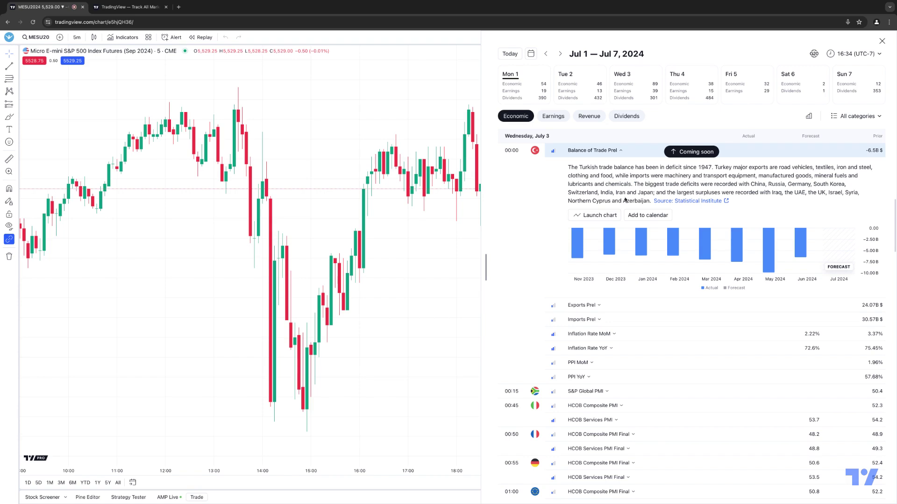
{"action": "left_click", "coordinate": [621, 151]}
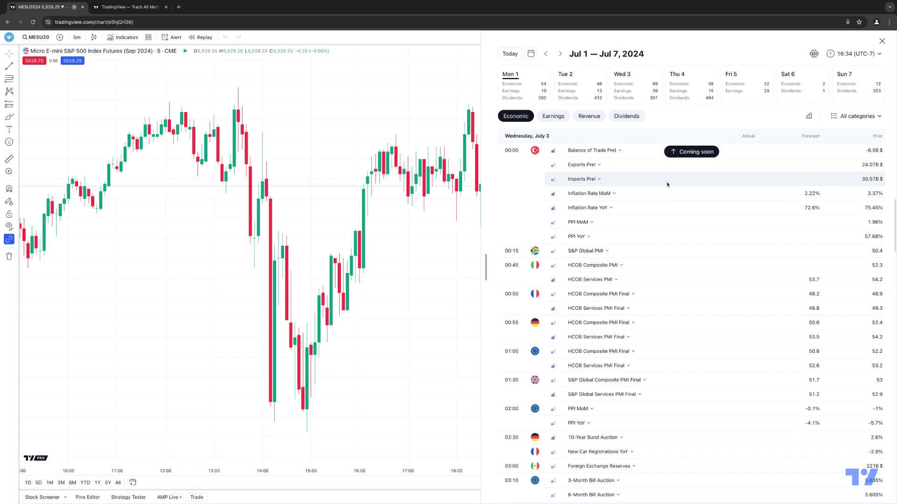
- Filter the calendar countries to USA, European Union, Germany and France
{"action": "left_click", "coordinate": [813, 55]}
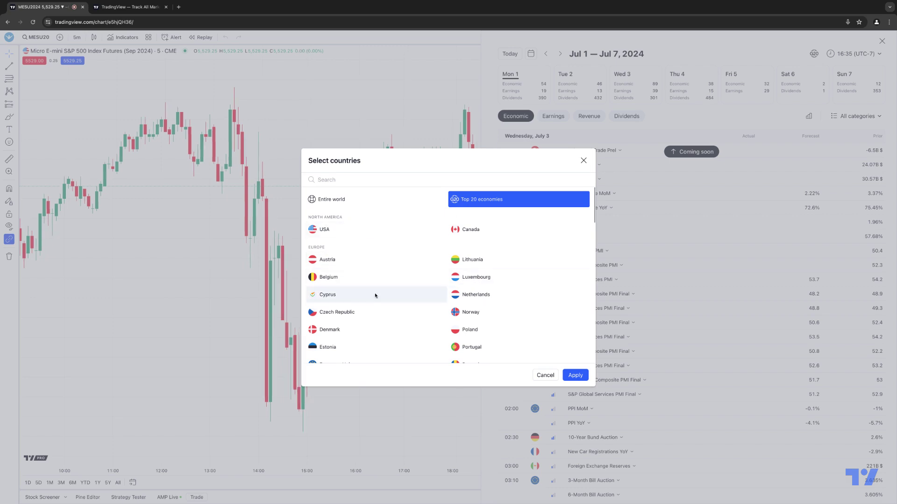
{"action": "left_click", "coordinate": [326, 231]}
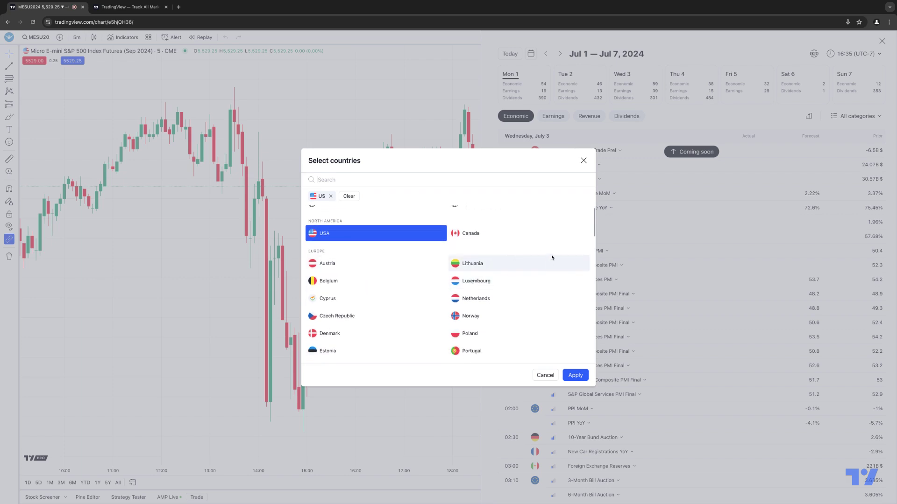
{"action": "scroll", "coordinate": [595, 232], "scroll_direction": "down", "scroll_amount": 2}
{"action": "scroll", "coordinate": [595, 232], "scroll_direction": "down", "scroll_amount": 1}
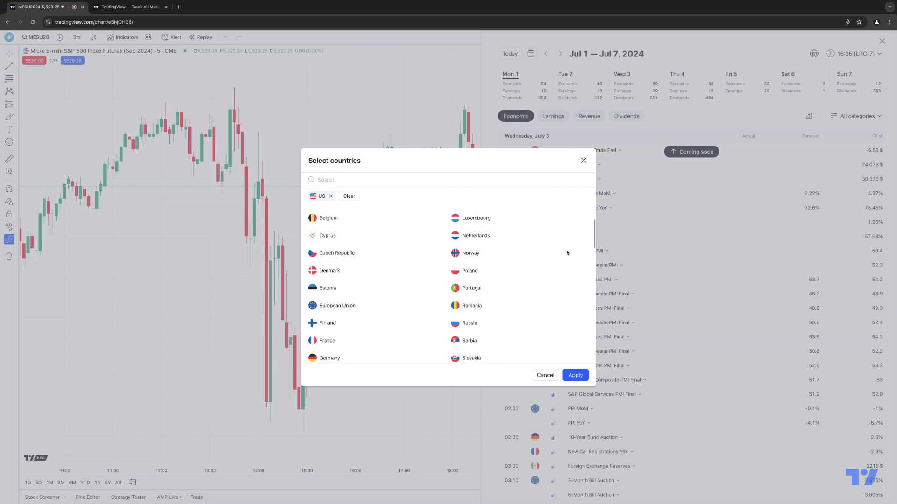
{"action": "left_click", "coordinate": [406, 306]}
{"action": "left_click", "coordinate": [356, 355]}
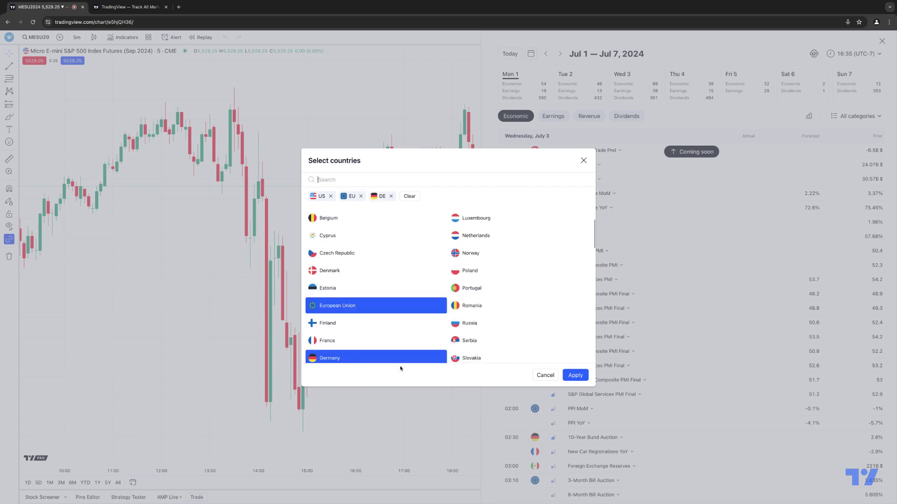
{"action": "left_click", "coordinate": [373, 340]}
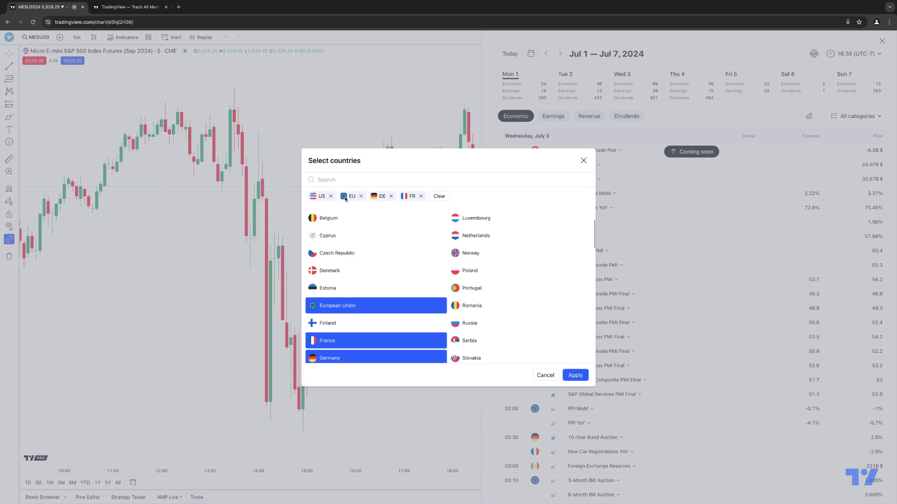
{"action": "left_click", "coordinate": [575, 375]}
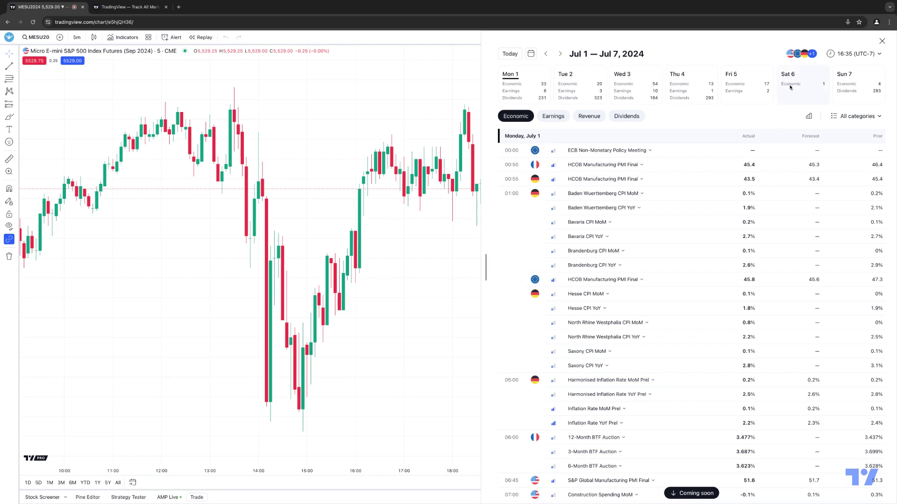
{"action": "left_click", "coordinate": [799, 54]}
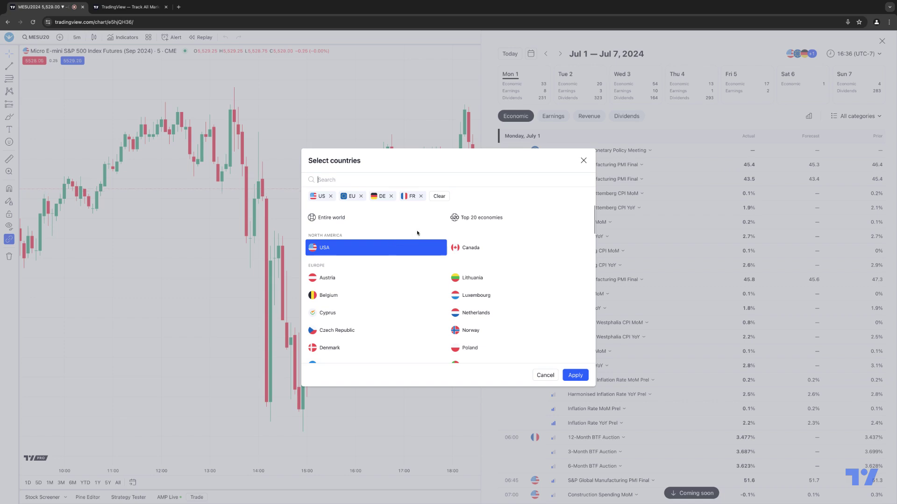
{"action": "left_click", "coordinate": [584, 160]}
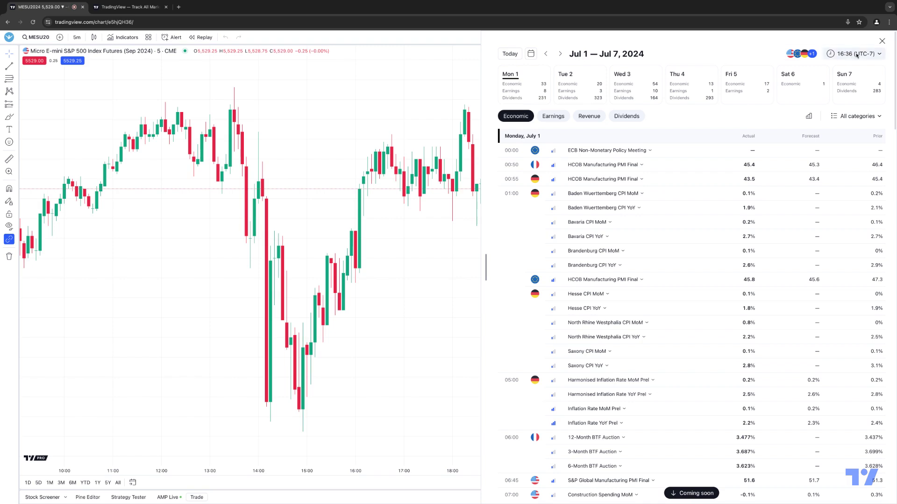
{"action": "left_click", "coordinate": [880, 56]}
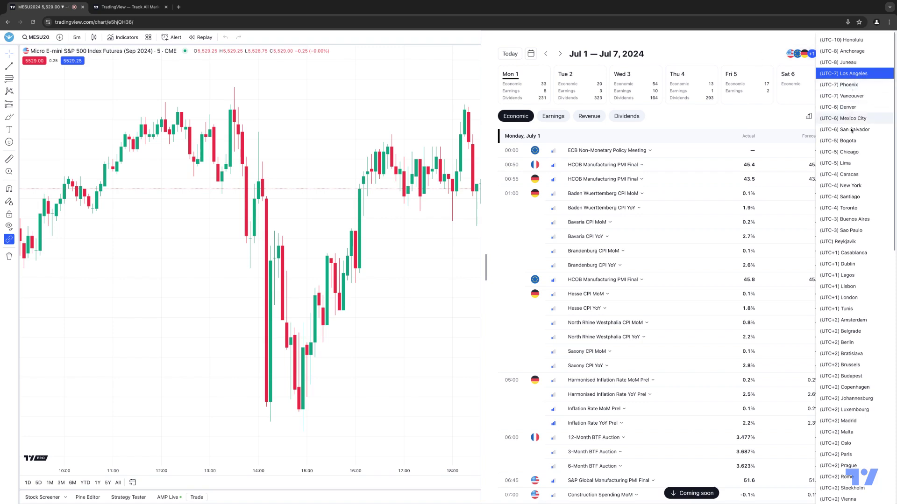
{"action": "key", "text": "Escape"}
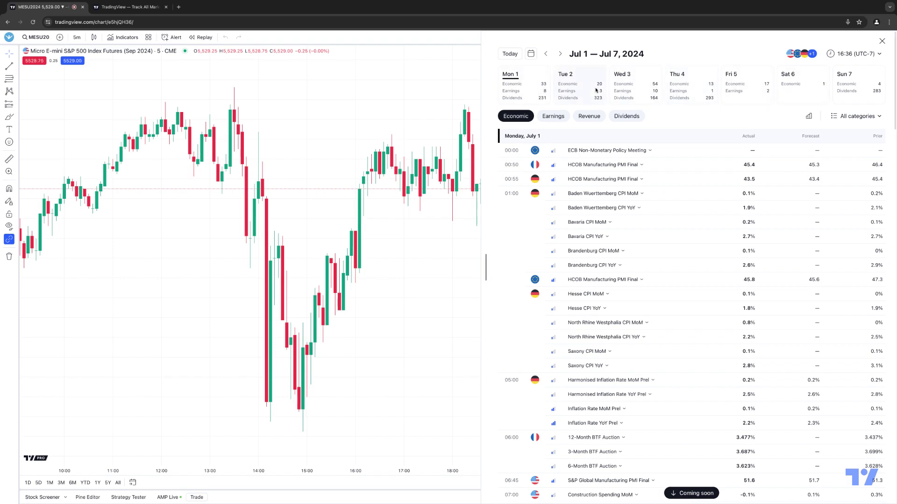
{"action": "left_click", "coordinate": [553, 116]}
{"action": "left_click", "coordinate": [586, 117]}
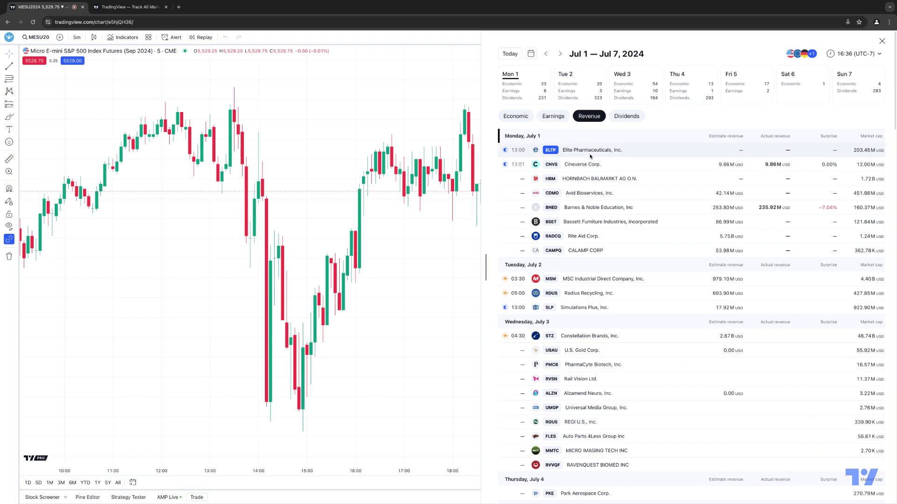
{"action": "left_click", "coordinate": [624, 117]}
{"action": "left_click", "coordinate": [518, 118]}
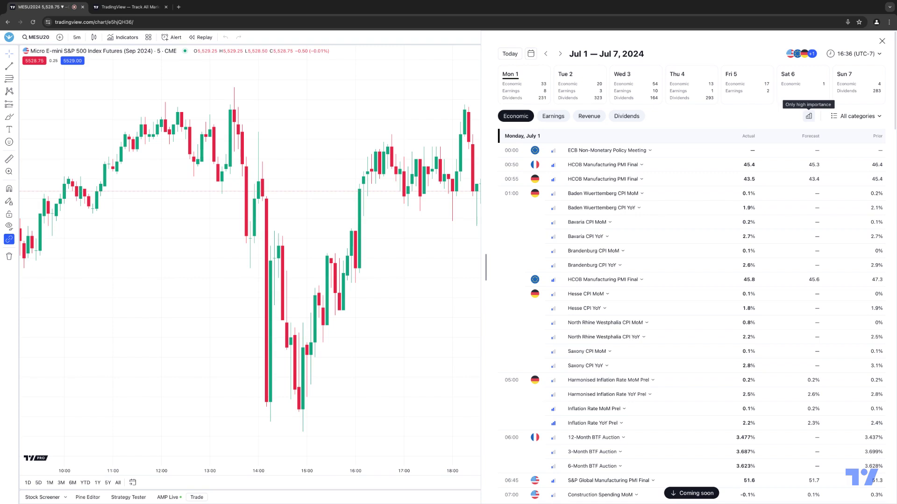
{"action": "left_click", "coordinate": [809, 116]}
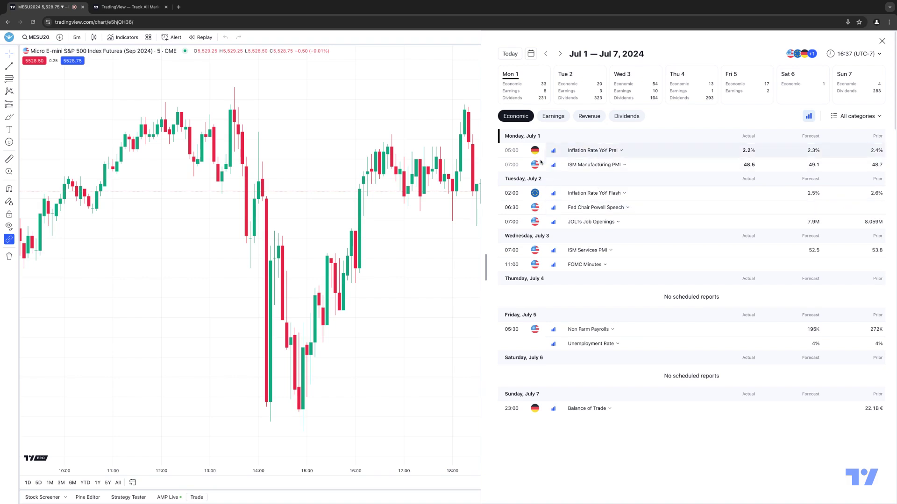
{"action": "left_click", "coordinate": [809, 116]}
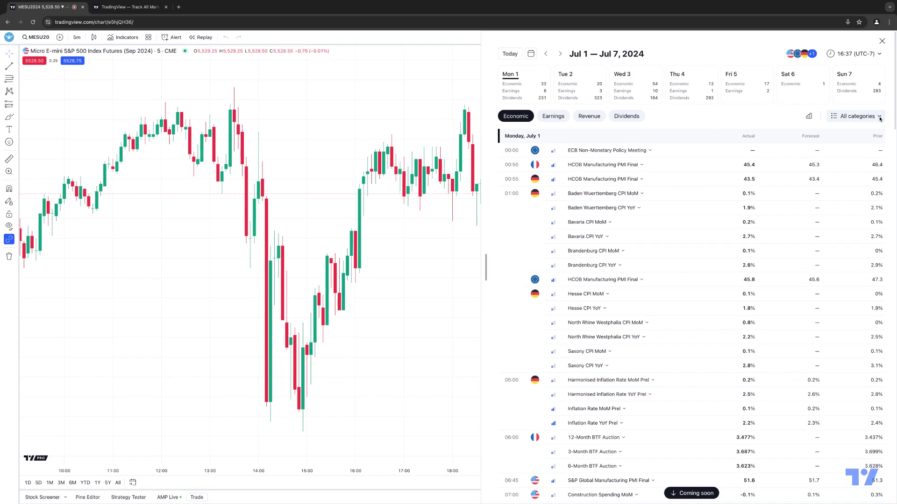
- Set the event category filter to Bonds, listing only auctions like BTF, Bill and Bund
{"action": "left_click", "coordinate": [855, 116]}
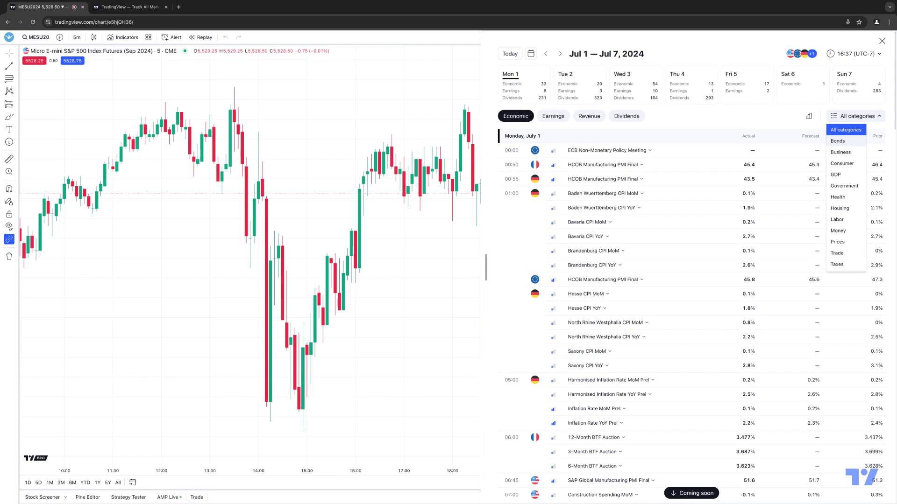
{"action": "left_click", "coordinate": [838, 141]}
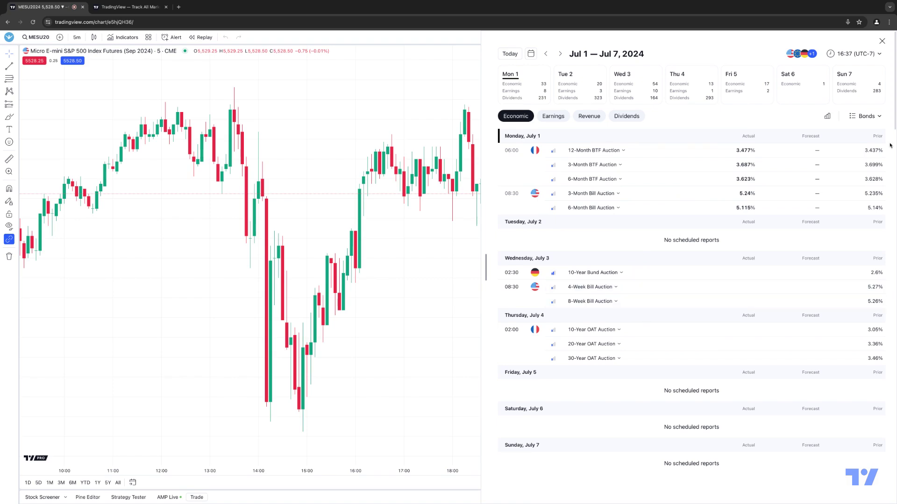
{"action": "left_click", "coordinate": [870, 117]}
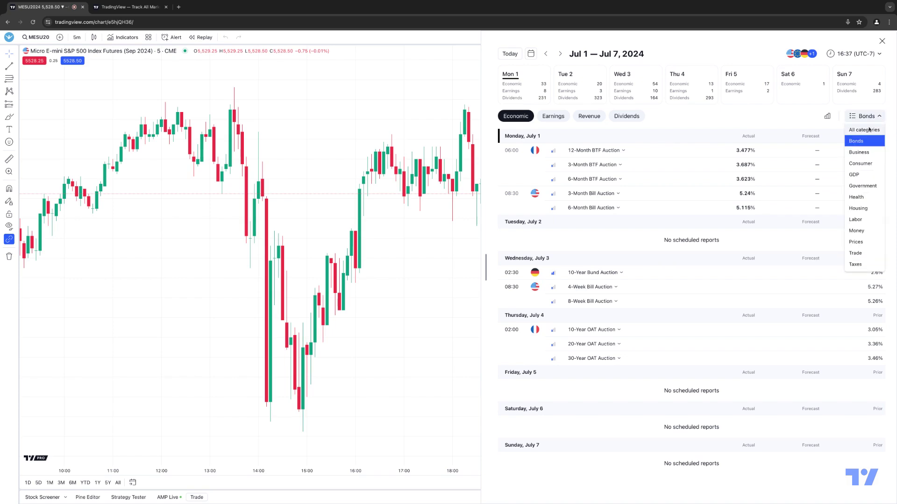